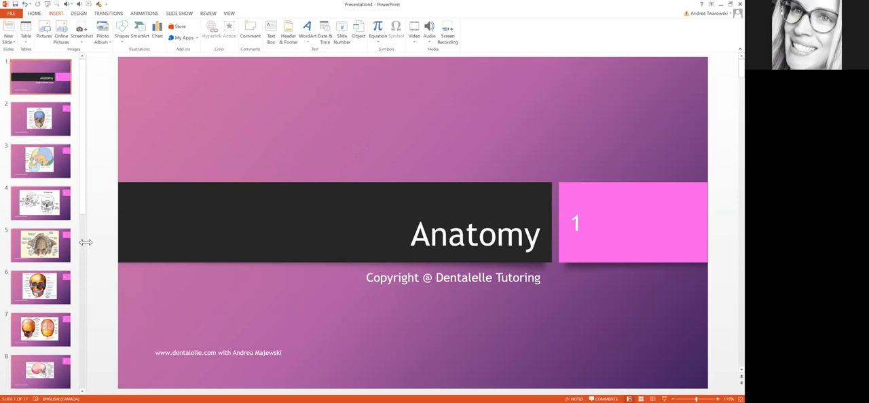
# Narrow the slide thumbnail pane so more slides are listed at once.
pyautogui.moveTo(85, 243); pyautogui.dragTo(64, 236)
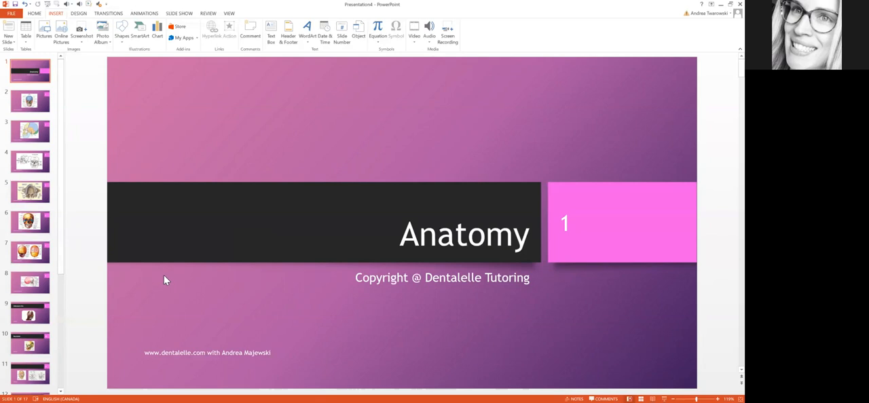
# On slide 2, enlarge the anterior skull picture down-left and move it up and right.
pyautogui.click(29, 109)
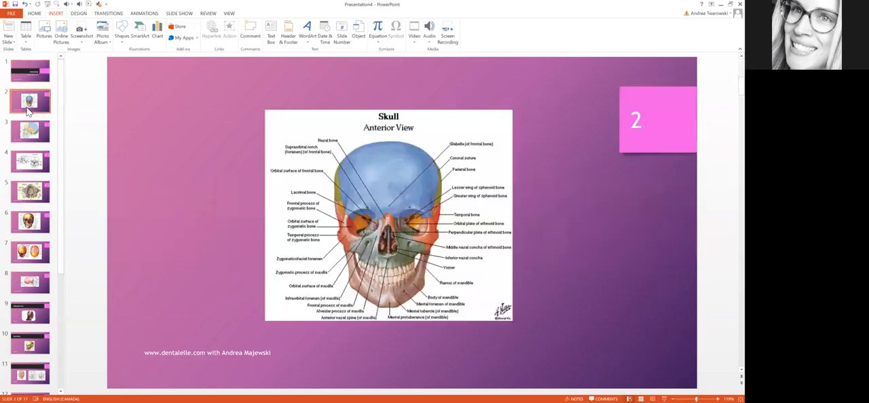
pyautogui.click(268, 171)
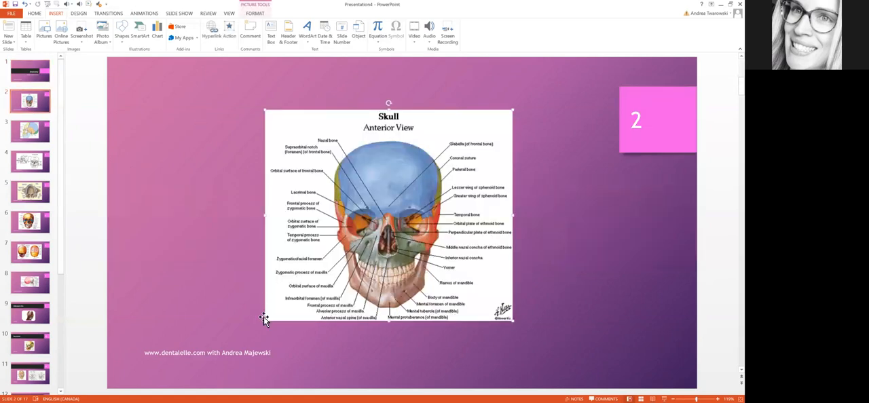
pyautogui.moveTo(266, 319); pyautogui.dragTo(226, 352)
pyautogui.moveTo(307, 309); pyautogui.dragTo(326, 277)
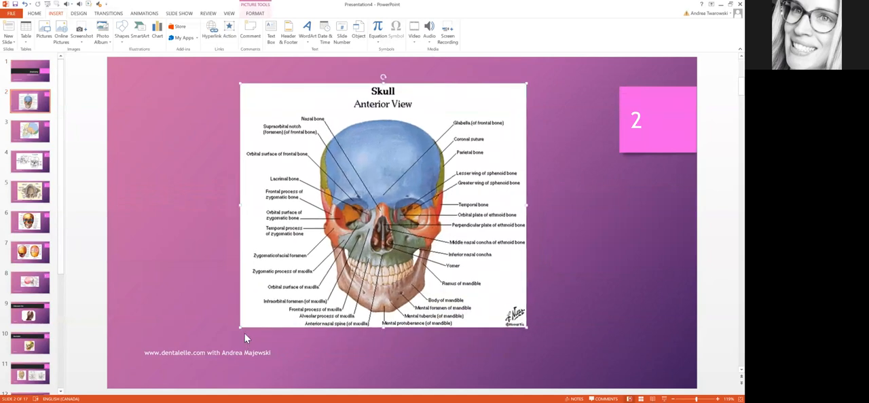
pyautogui.moveTo(240, 327); pyautogui.dragTo(226, 339)
pyautogui.click(163, 289)
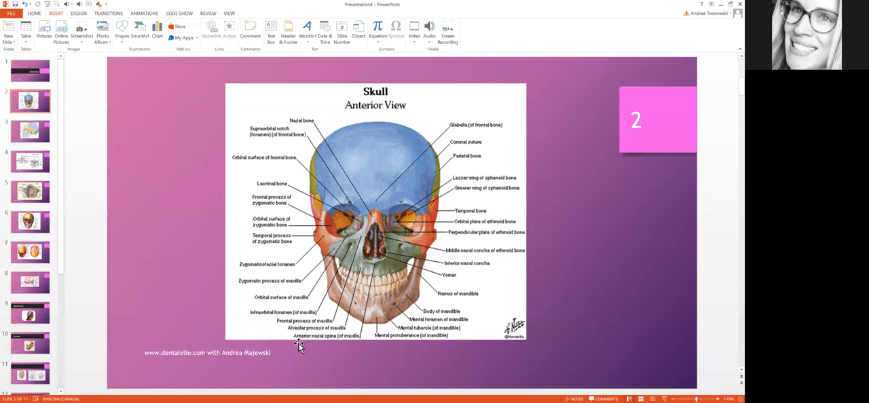
# Flip between the anterior and lateral skull slides, then advance to The Human Skull slide 4.
pyautogui.click(29, 133)
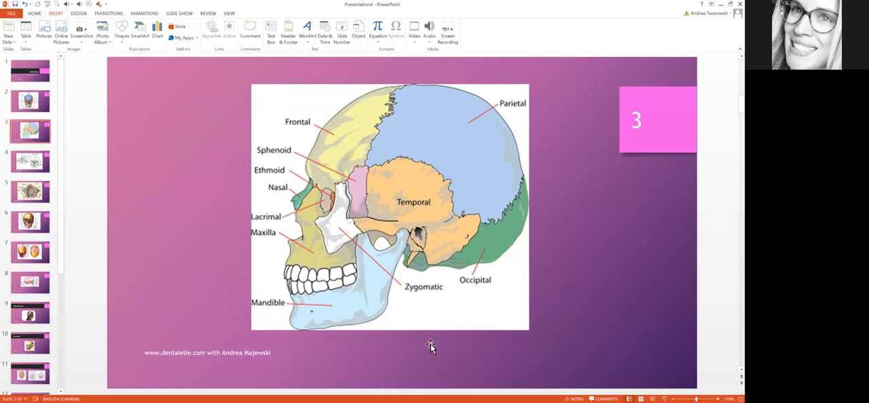
pyautogui.click(34, 105)
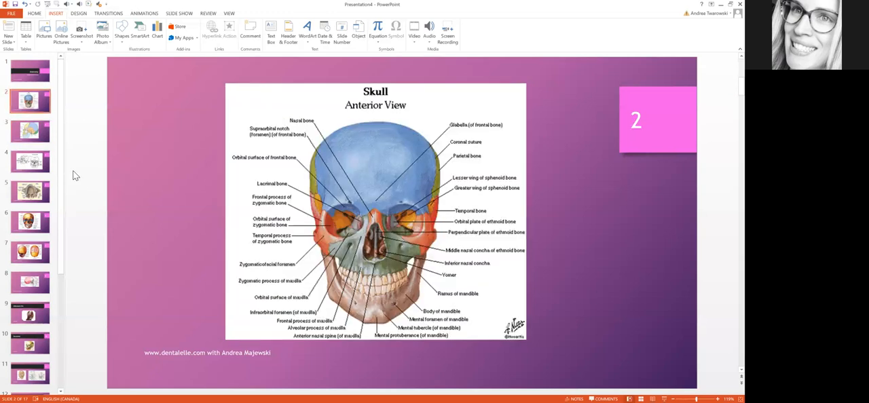
pyautogui.click(30, 130)
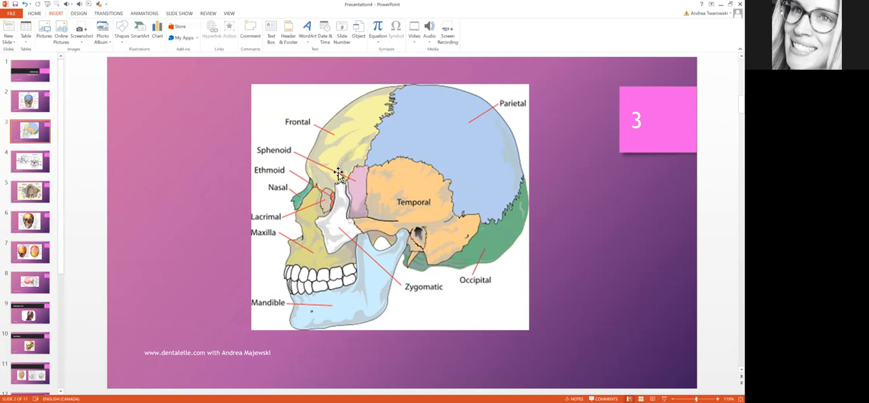
pyautogui.click(22, 160)
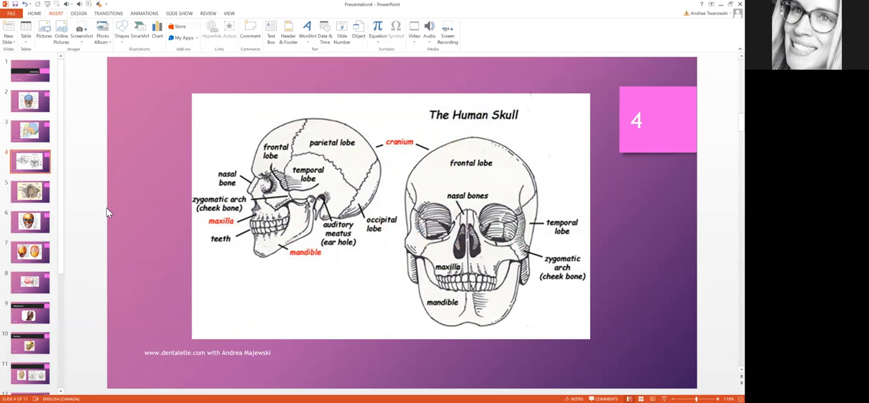
# Show slide 5 with the labelled palate diagram.
pyautogui.click(25, 195)
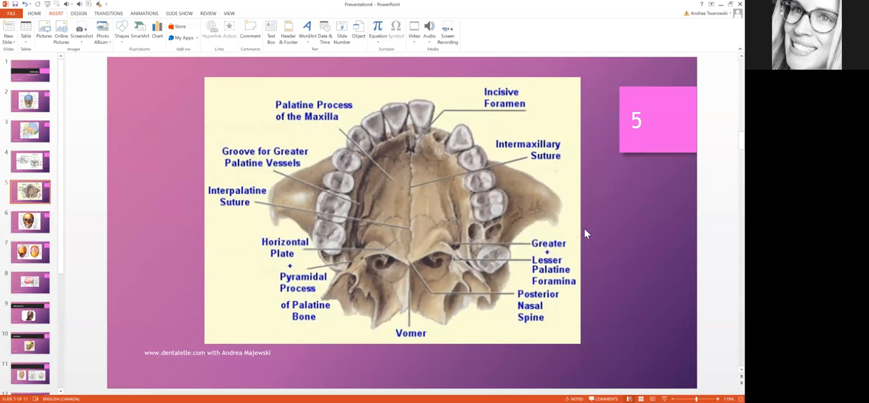
# Show slide 6, the labelled anterior skull view.
pyautogui.click(35, 229)
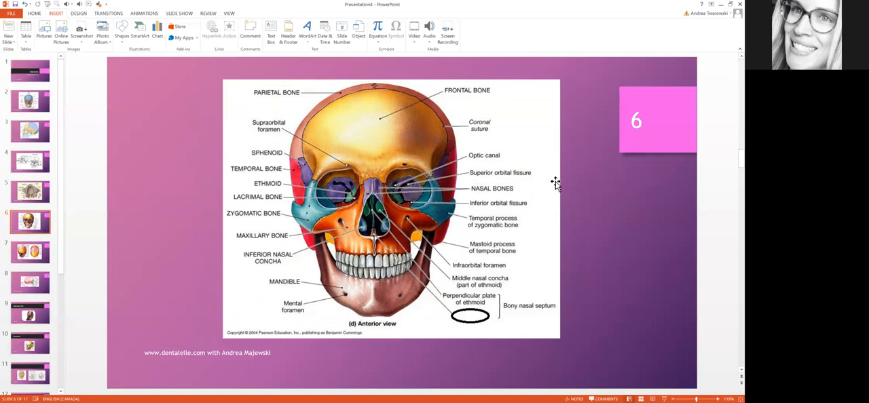
# Page through slide 7's posterior and superior views to slide 8, the sectioned skull.
pyautogui.click(28, 252)
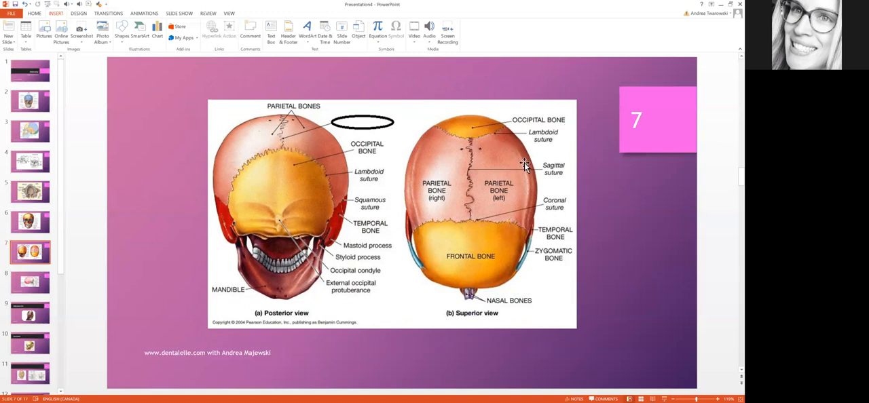
pyautogui.click(29, 285)
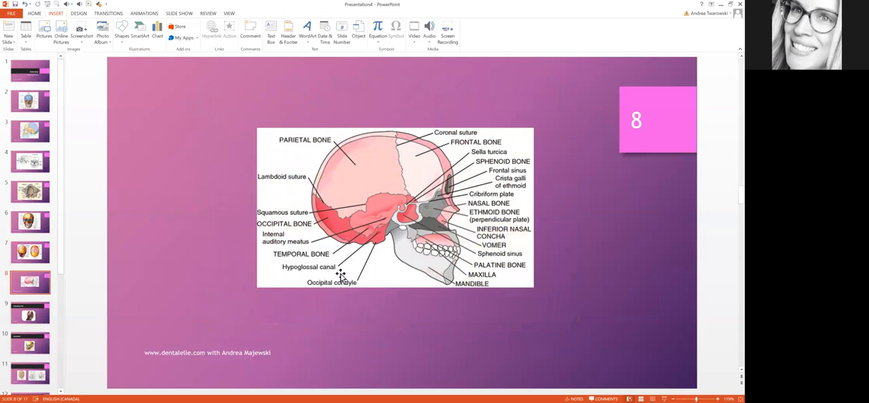
# Show slide 9, the Orbicularis Oris muscle slide.
pyautogui.click(29, 317)
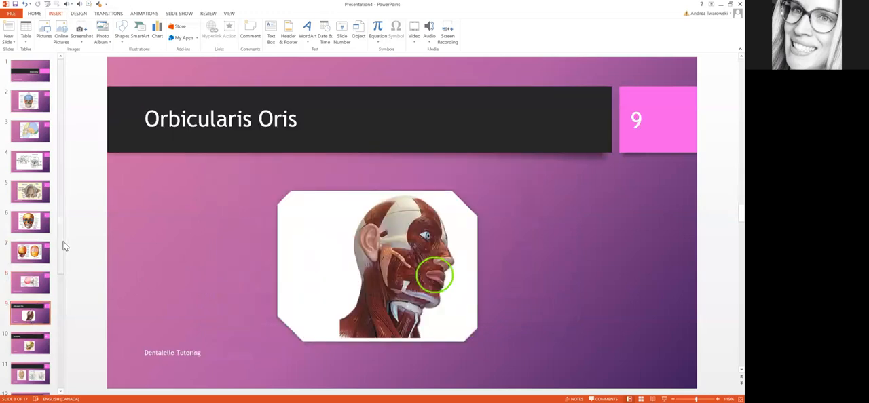
pyautogui.moveTo(62, 245); pyautogui.dragTo(55, 316)
pyautogui.scroll(-1, 60, 287)
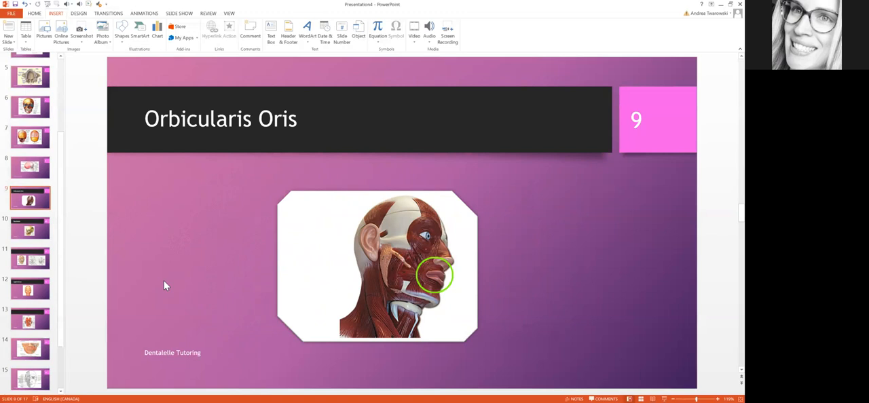
# On the Buccinator slide 10, enlarge the skull picture and move it up under the title.
pyautogui.click(31, 234)
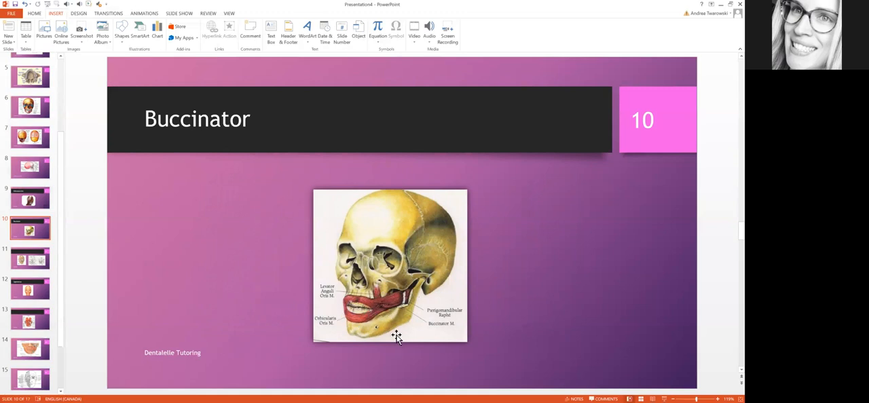
pyautogui.click(334, 329)
pyautogui.moveTo(313, 342)
pyautogui.mouseDown()
pyautogui.moveTo(265, 363)
pyautogui.moveTo(265, 388)
pyautogui.mouseUp()
pyautogui.moveTo(352, 333)
pyautogui.mouseDown()
pyautogui.moveTo(358, 306)
pyautogui.moveTo(367, 307)
pyautogui.mouseUp()
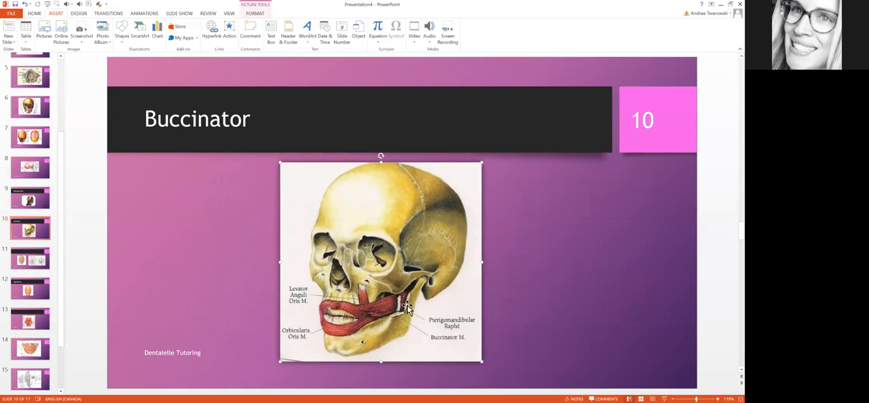
# On slide 11, enlarge the facial-muscles picture, move it left, and shift the right diagram left.
pyautogui.click(489, 243)
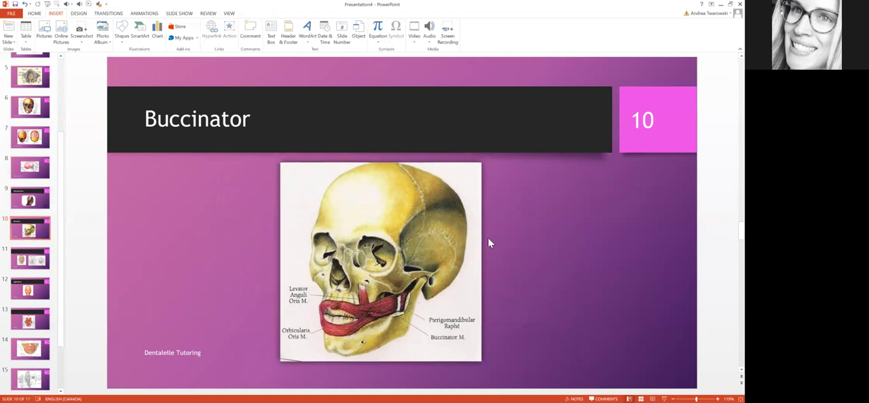
pyautogui.click(38, 259)
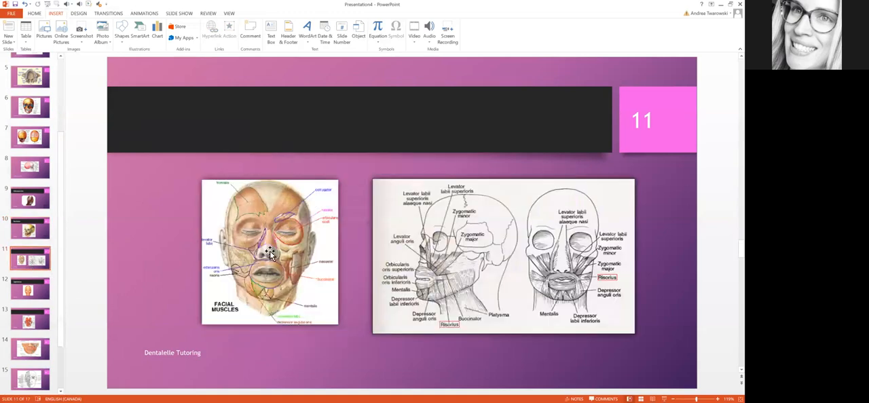
pyautogui.click(258, 261)
pyautogui.moveTo(201, 325); pyautogui.dragTo(184, 338)
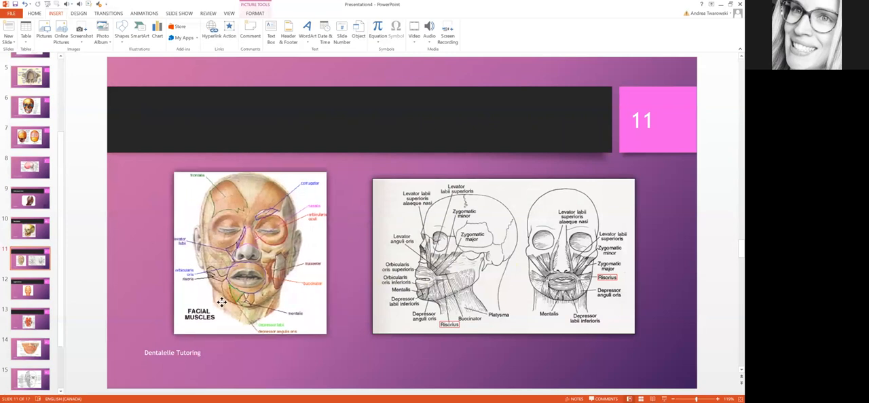
pyautogui.moveTo(231, 304); pyautogui.dragTo(206, 296)
pyautogui.moveTo(397, 274); pyautogui.dragTo(365, 274)
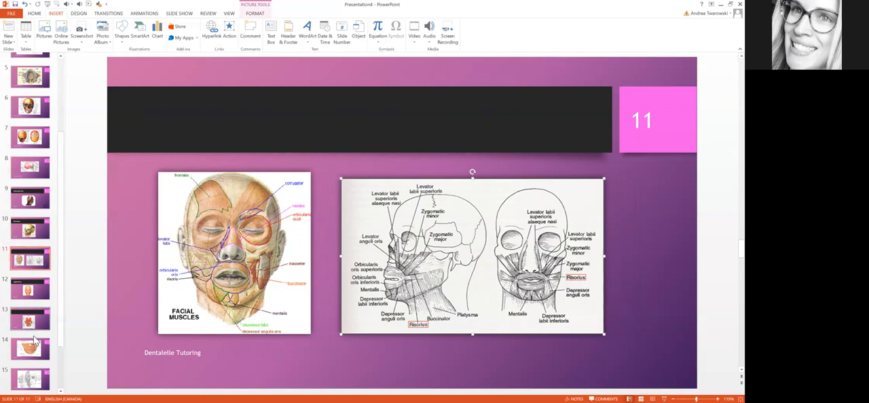
# Review the Zygomaticus slide 12 picture, then move on to slide 13's facial-muscle chart.
pyautogui.click(30, 301)
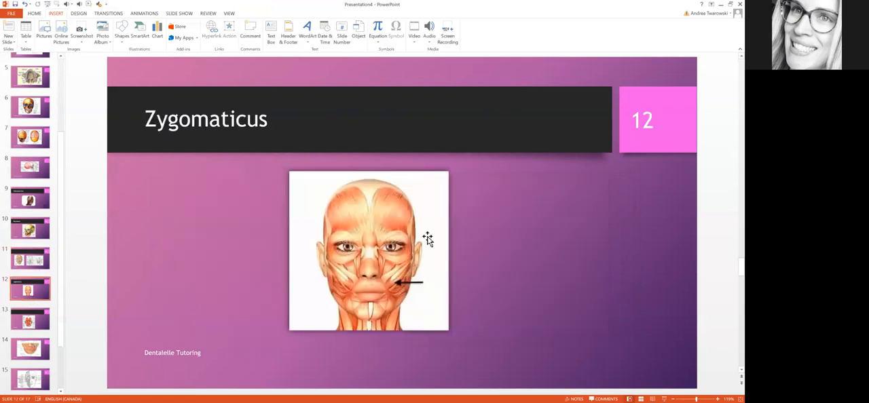
pyautogui.click(421, 256)
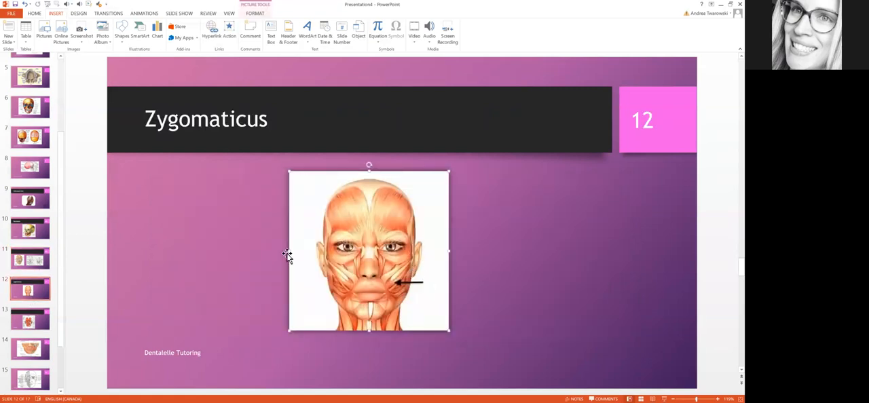
pyautogui.click(38, 328)
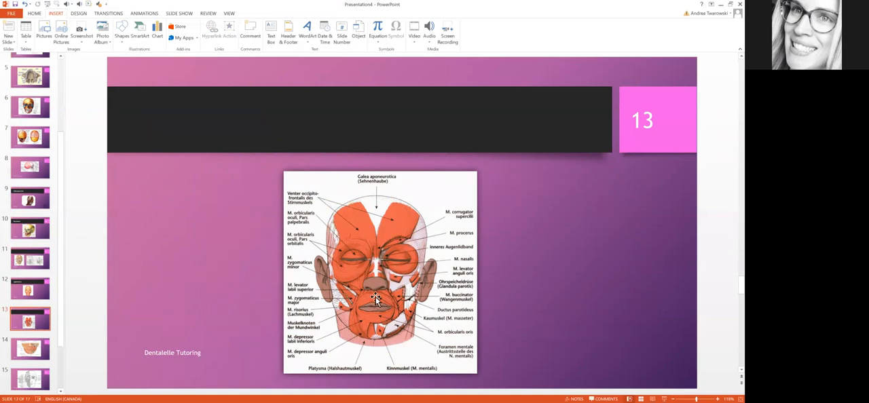
# Nudge slide 13's muscle chart up and right, deselect it, and advance to slide 14.
pyautogui.moveTo(385, 292); pyautogui.dragTo(396, 279)
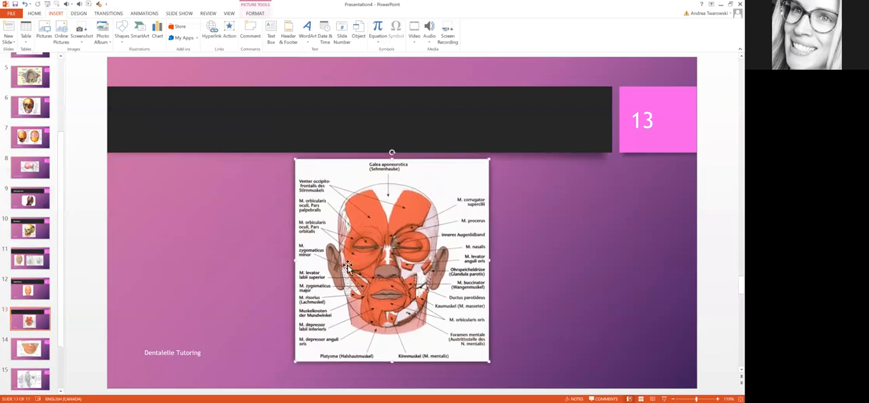
pyautogui.click(125, 266)
pyautogui.press('pagedown')
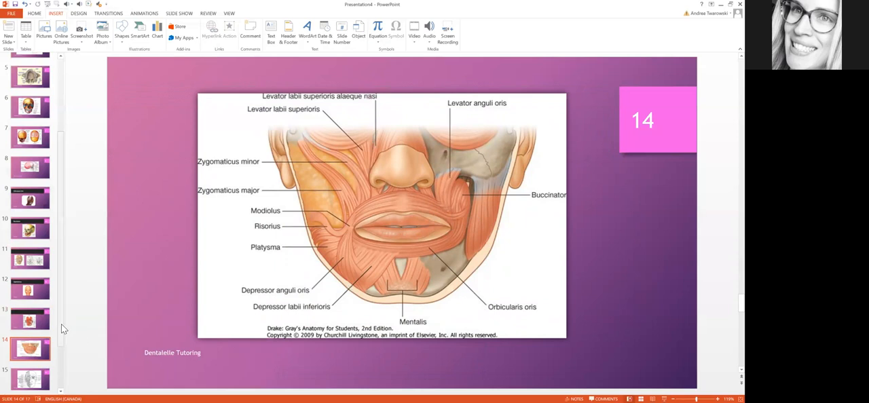
pyautogui.scroll(-2, 64, 351)
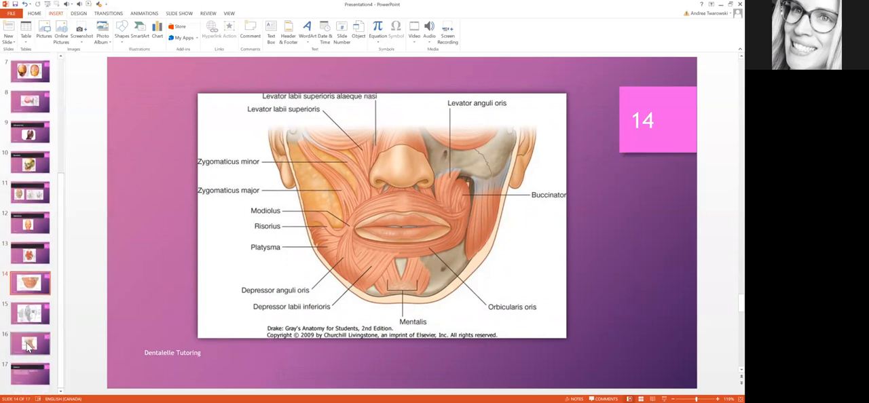
# View the neck-muscle slide 16, then go back to slide 15's labelled face drawing.
pyautogui.click(30, 343)
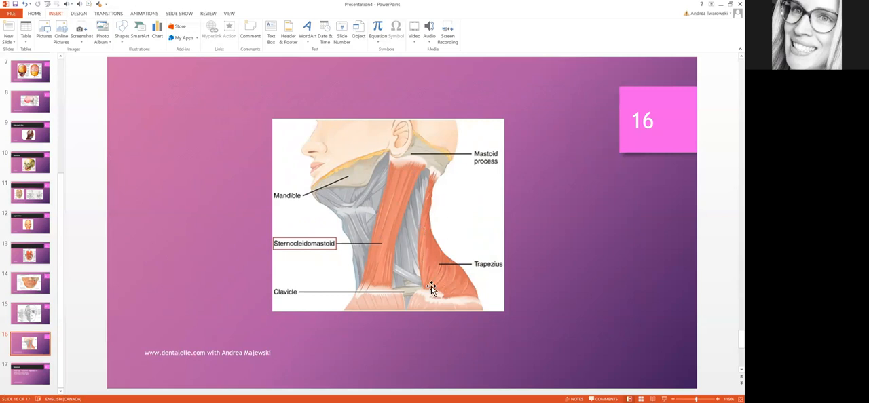
pyautogui.click(29, 317)
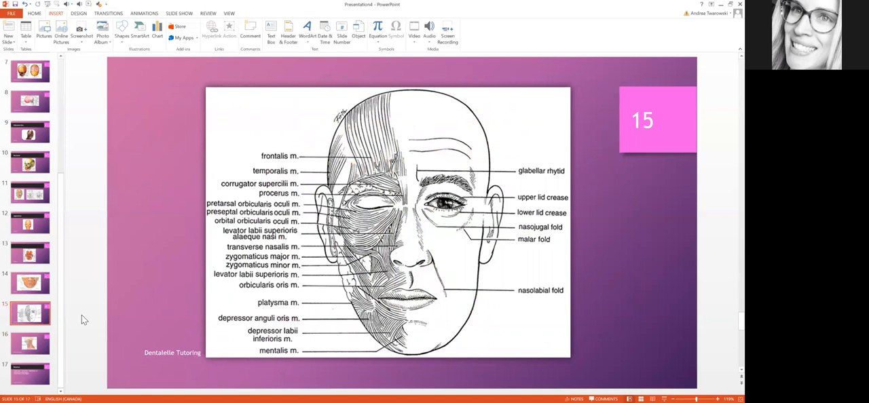
# On the Resources slide 17, check and dismiss the spelling suggestions for 'Mosbys'.
pyautogui.click(31, 376)
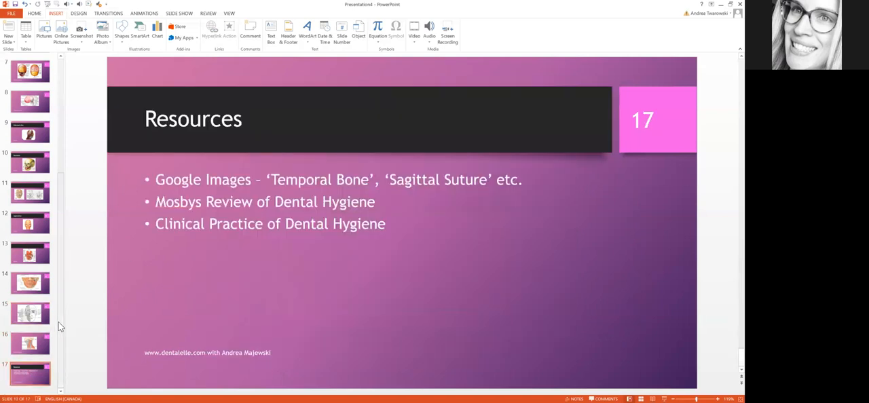
pyautogui.click(372, 272)
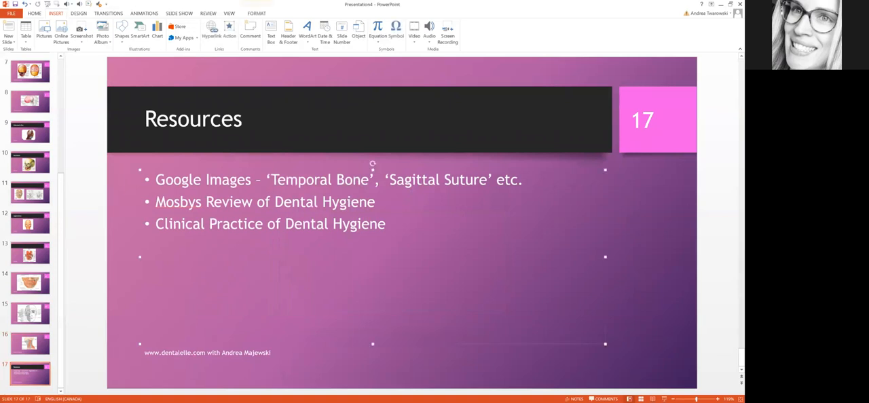
pyautogui.rightClick(187, 204)
pyautogui.click(205, 241)
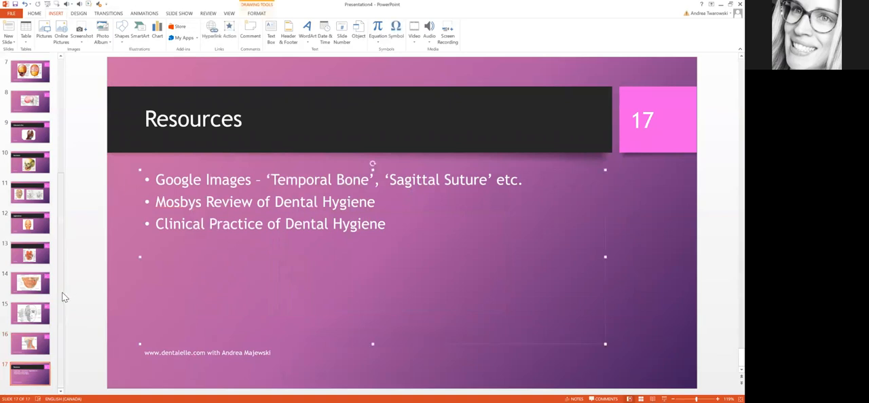
# Scroll the thumbnail pane up and jump to slide 2, the anterior skull view.
pyautogui.moveTo(62, 291); pyautogui.dragTo(83, 126)
pyautogui.click(30, 112)
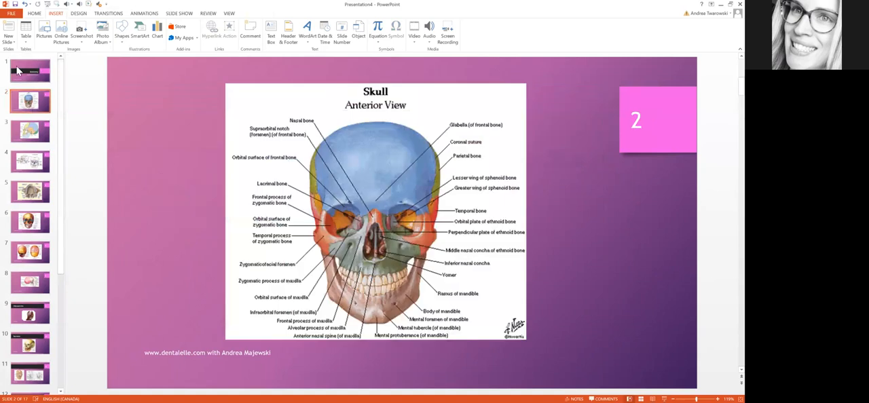
# Go back to slide 1, the Anatomy title slide.
pyautogui.click(29, 70)
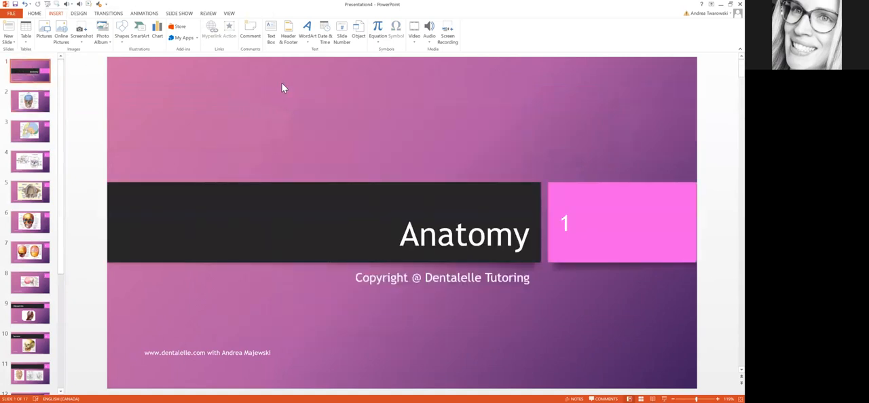